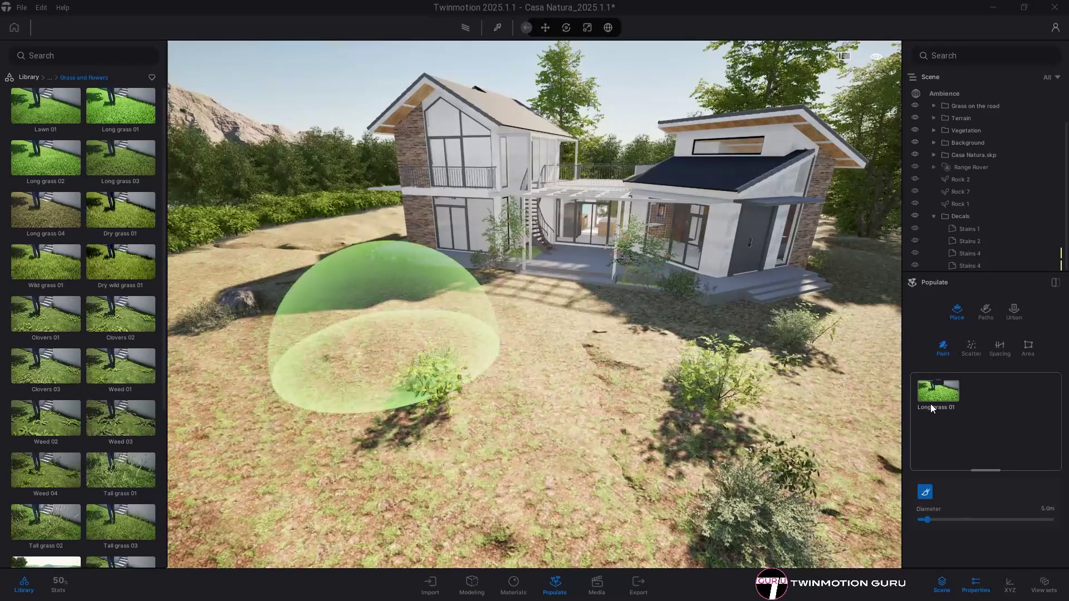
Brush patches of Long grass 01 across the ground in front of the house.
{"action": "left_click_drag", "start_coordinate": [576, 412], "coordinate": [464, 325]}
{"action": "mouse_move", "coordinate": [283, 292]}
{"action": "left_mouse_down"}
{"action": "mouse_move", "coordinate": [533, 464]}
{"action": "mouse_move", "coordinate": [688, 401]}
{"action": "mouse_move", "coordinate": [352, 298]}
{"action": "left_mouse_up"}
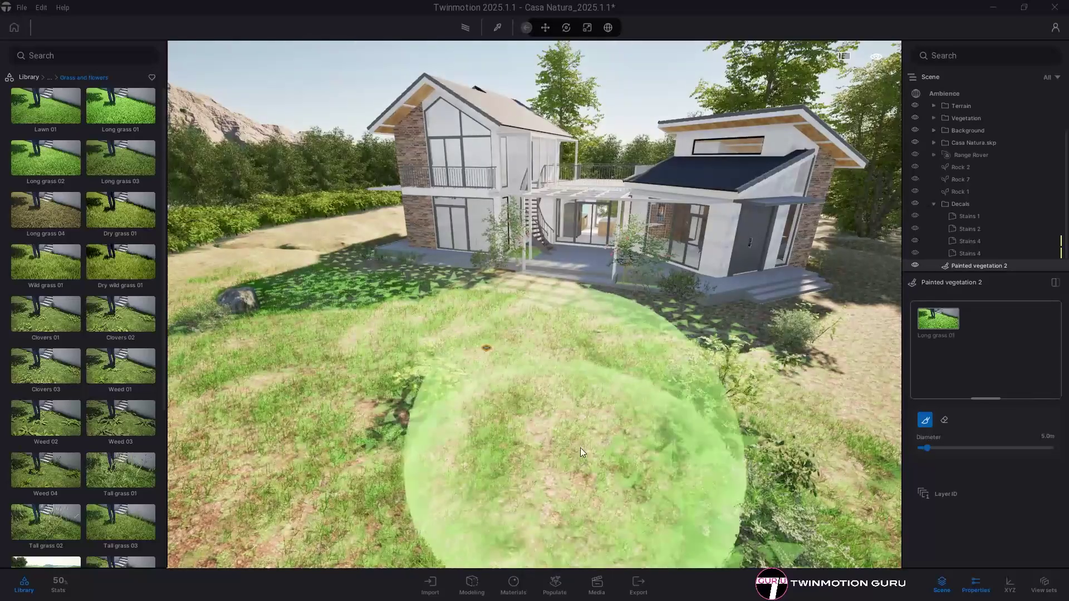
{"action": "key", "text": "Escape"}
{"action": "scroll", "coordinate": [581, 448], "scroll_direction": "up", "scroll_amount": 5}
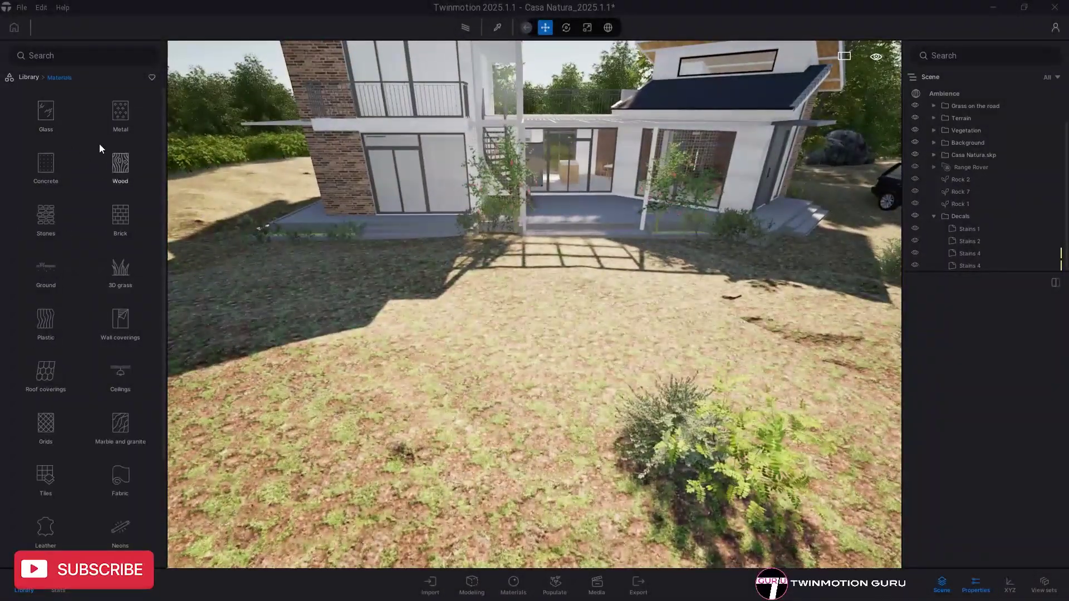
Drag the 3D Grass material from the 3D grass category onto the terrain around the house.
{"action": "left_click", "coordinate": [120, 272]}
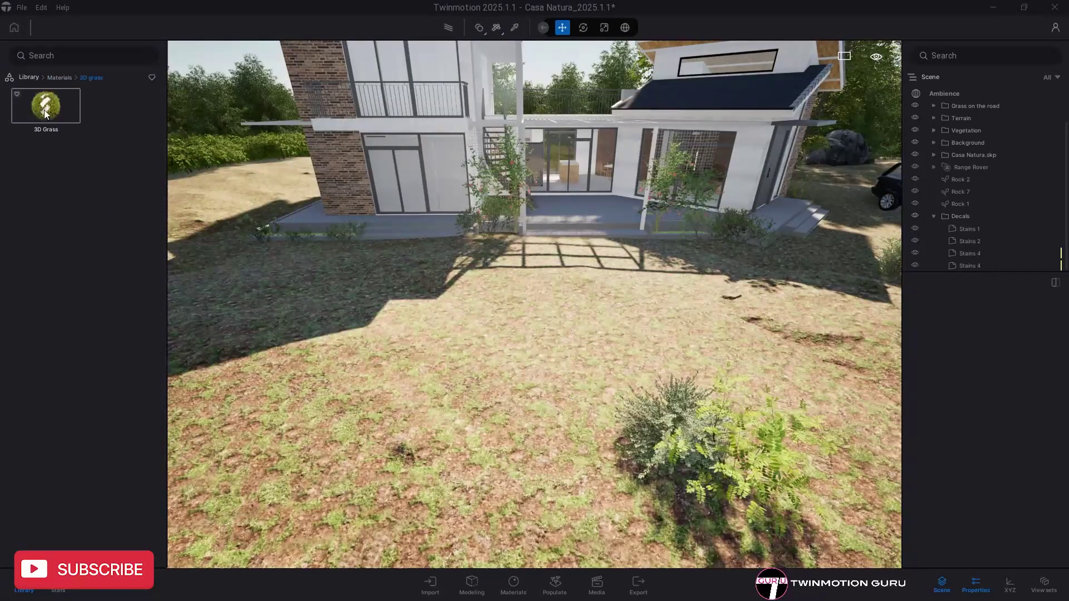
{"action": "left_click_drag", "start_coordinate": [51, 108], "coordinate": [527, 349]}
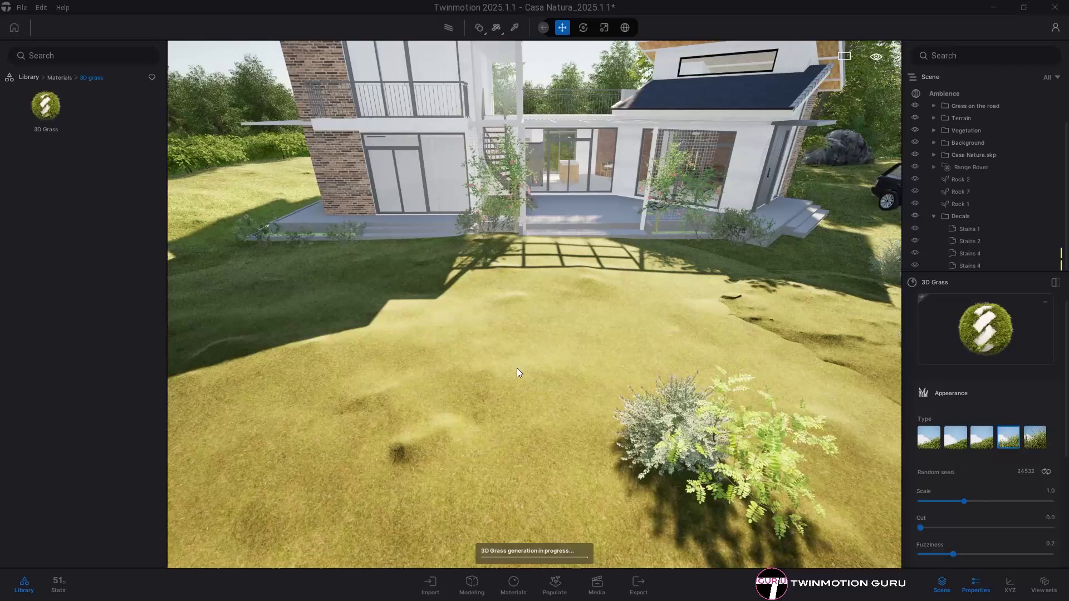
{"action": "right_click_drag", "start_coordinate": [508, 353], "coordinate": [401, 351]}
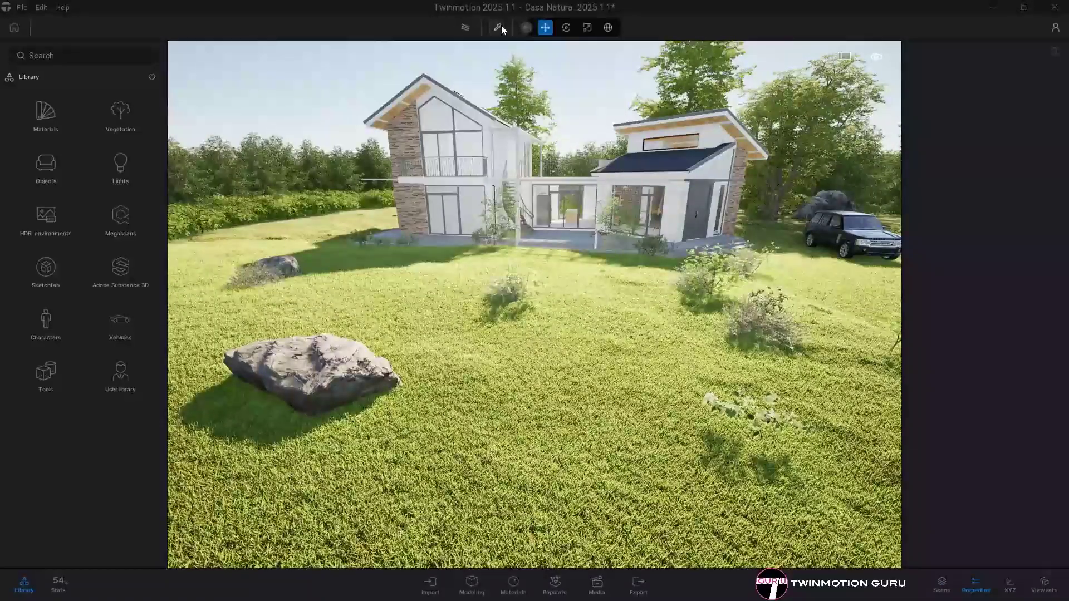
Pick the lawn's material with the pipette to show its 3D Grass properties.
{"action": "left_click", "coordinate": [498, 28]}
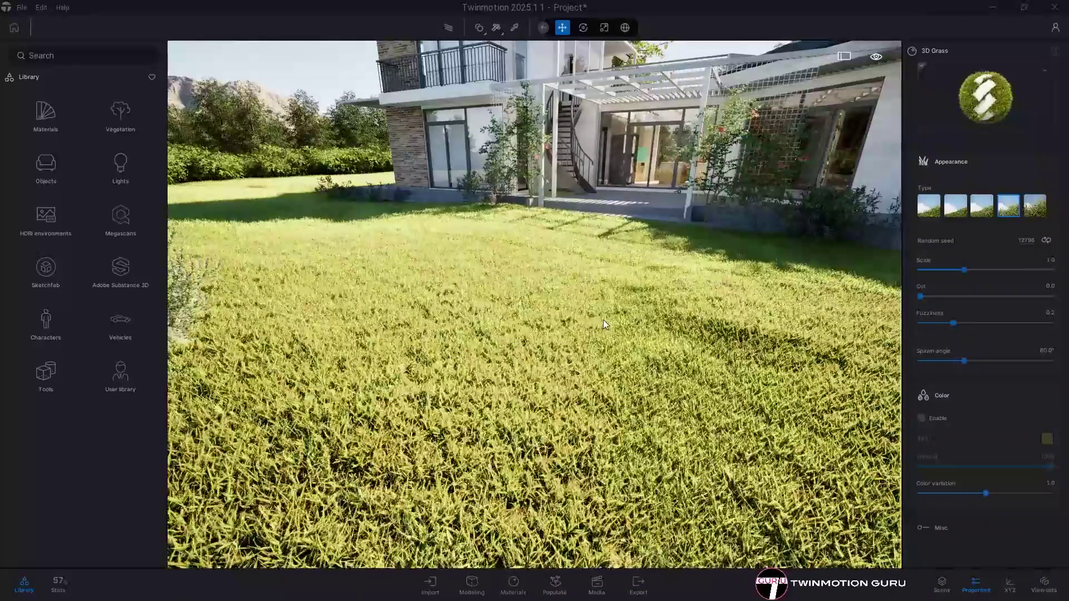
Randomize the 3D grass seed and push the blade scale to its maximum.
{"action": "left_click", "coordinate": [1047, 239]}
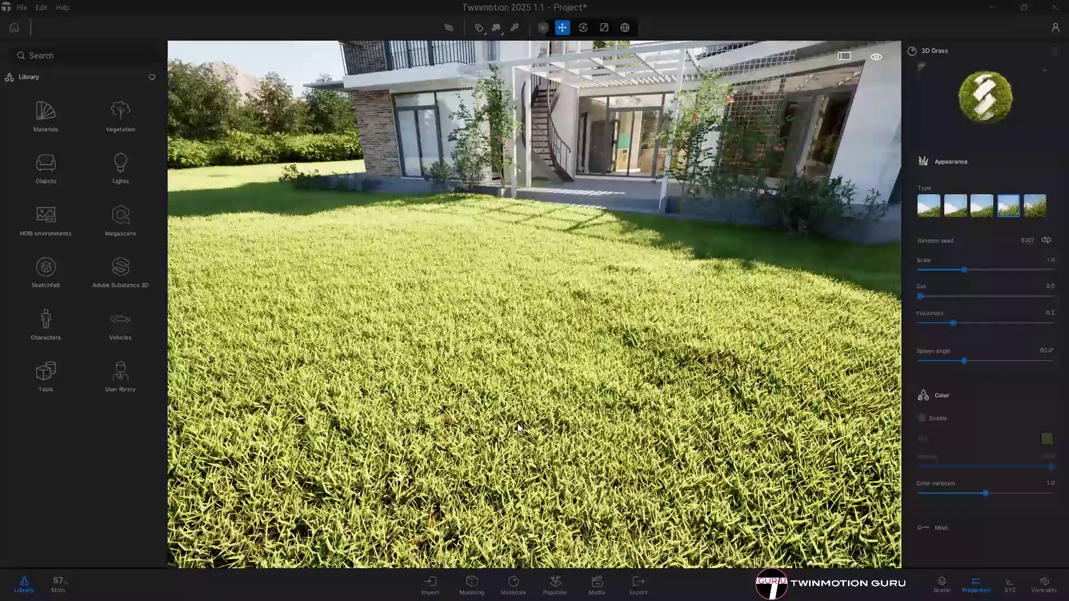
{"action": "left_click_drag", "start_coordinate": [968, 272], "coordinate": [1034, 270]}
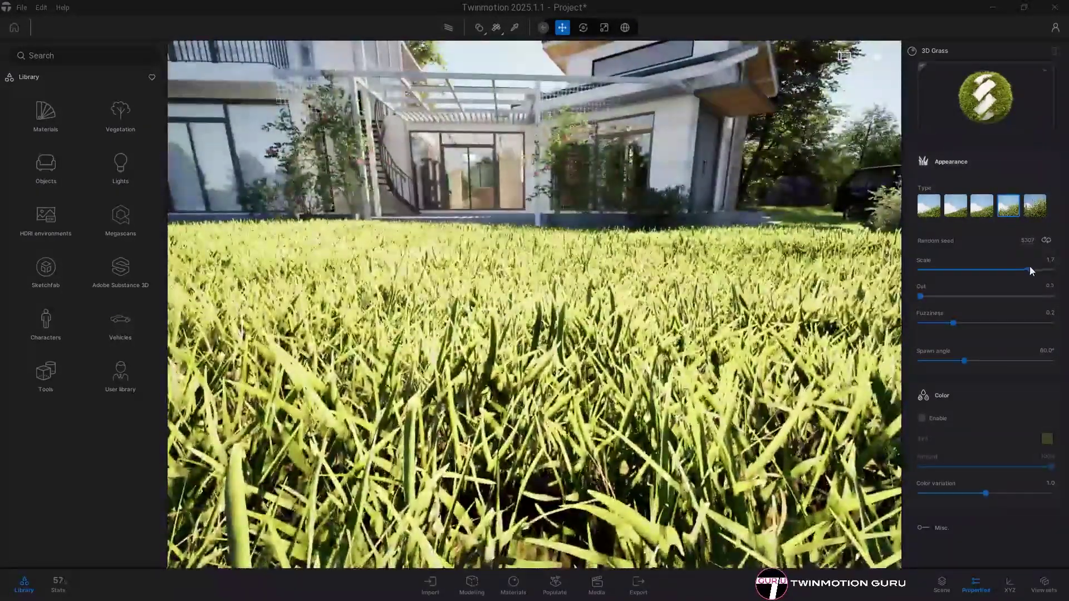
{"action": "left_click_drag", "start_coordinate": [1030, 270], "coordinate": [1066, 270]}
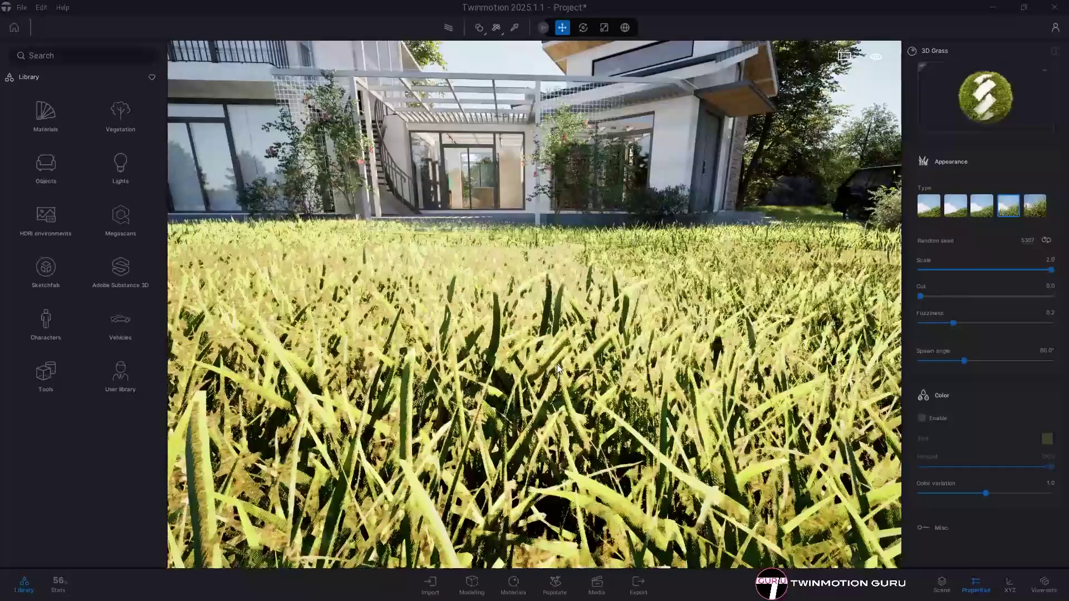
{"action": "right_click_drag", "start_coordinate": [557, 366], "coordinate": [557, 365]}
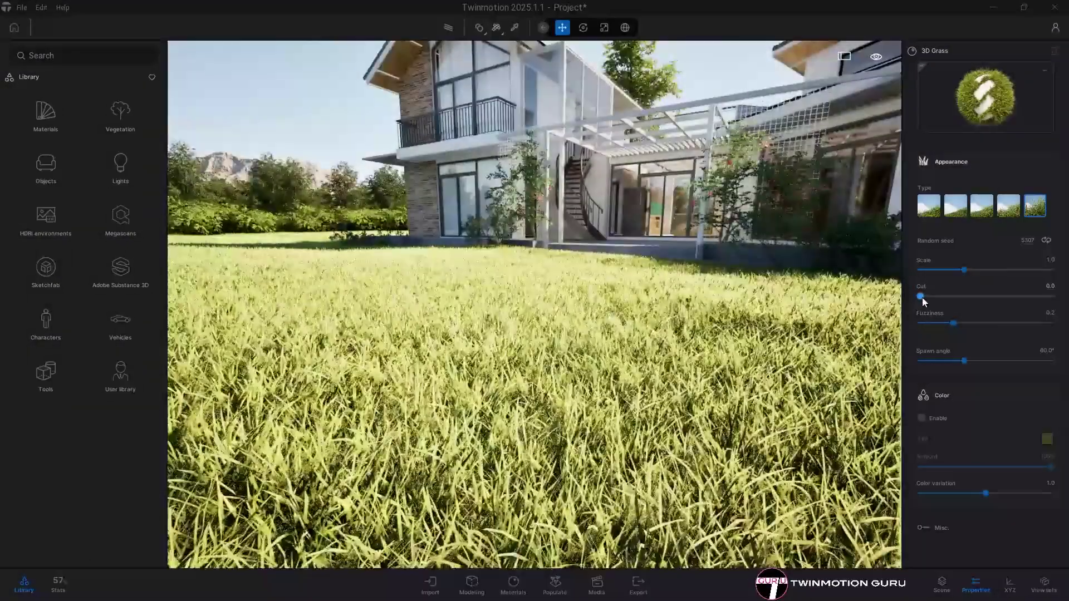
Set the grass cut to 0.6 and raise fuzziness to 1.0.
{"action": "left_click_drag", "start_coordinate": [922, 298], "coordinate": [1022, 297]}
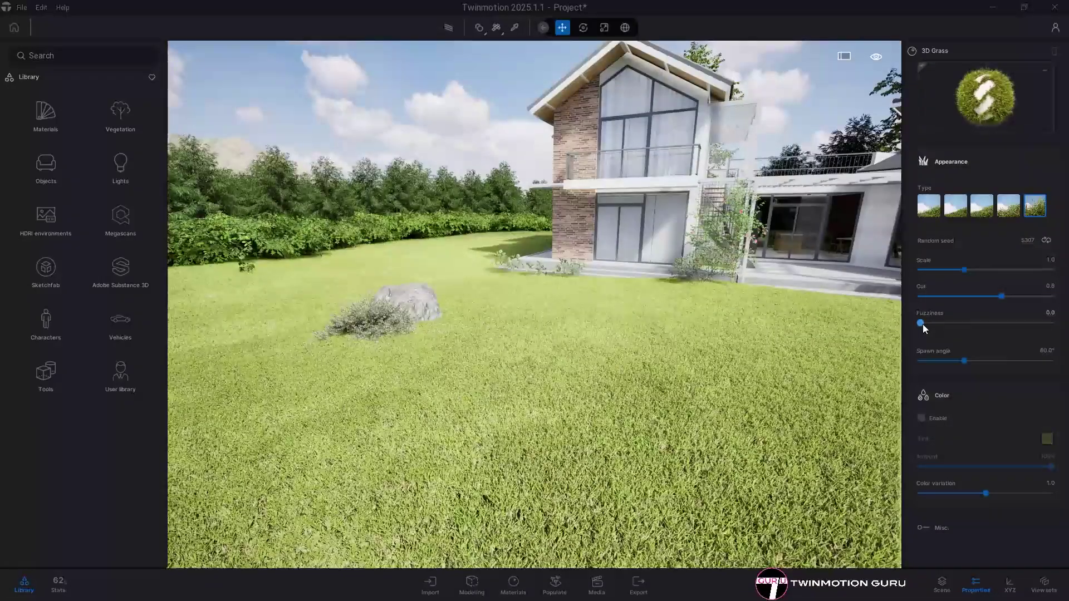
{"action": "left_click_drag", "start_coordinate": [923, 325], "coordinate": [1065, 329]}
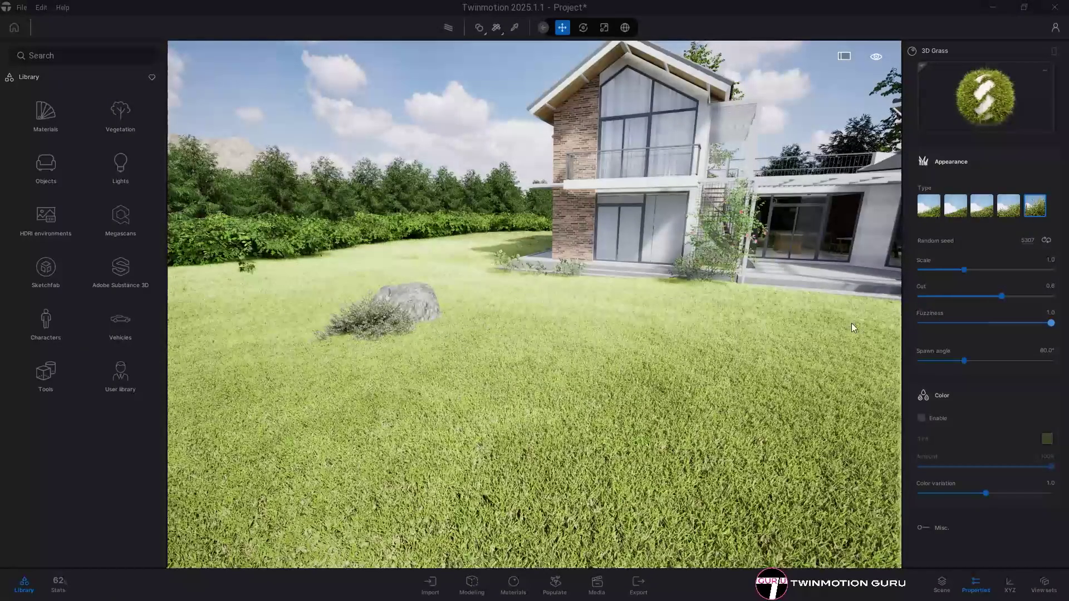
{"action": "left_click_drag", "start_coordinate": [458, 335], "coordinate": [351, 334]}
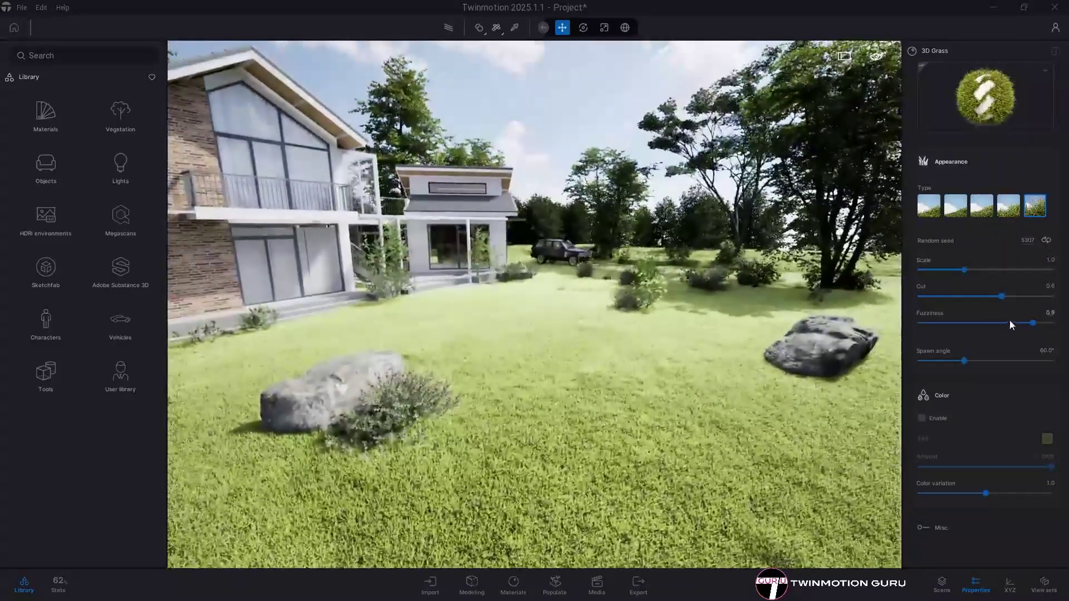
{"action": "mouse_move", "coordinate": [1011, 322]}
{"action": "left_mouse_down"}
{"action": "mouse_move", "coordinate": [998, 323]}
{"action": "mouse_move", "coordinate": [1065, 328]}
{"action": "left_mouse_up"}
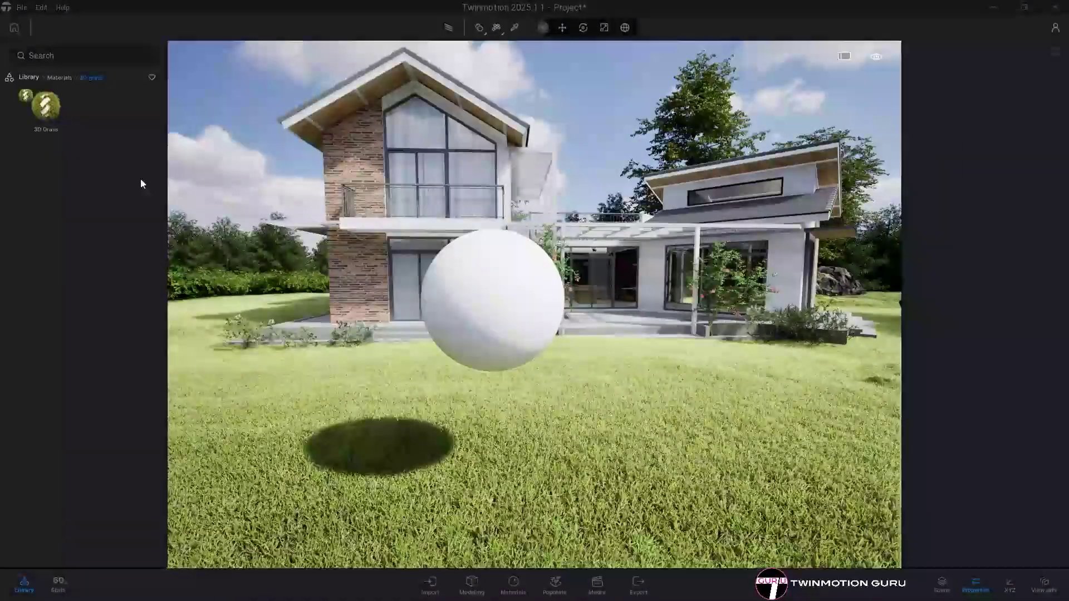
Apply 3D Grass to the sphere and raise its spawn angle to spread the grass further.
{"action": "left_click_drag", "start_coordinate": [139, 179], "coordinate": [508, 302]}
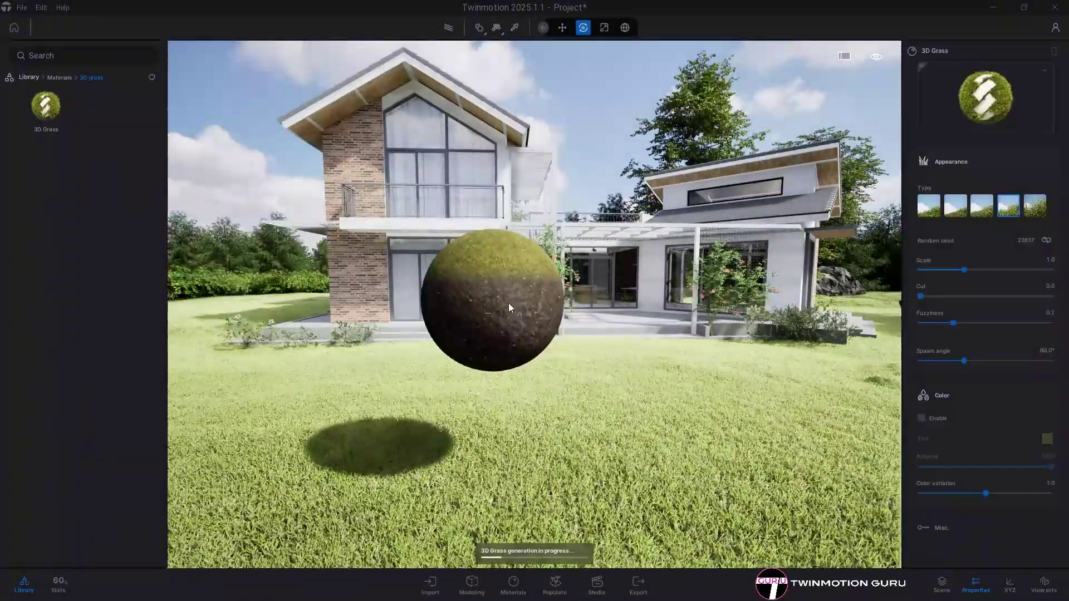
{"action": "left_click_drag", "start_coordinate": [967, 360], "coordinate": [1010, 360]}
{"action": "scroll", "coordinate": [541, 333], "scroll_direction": "up", "scroll_amount": 3}
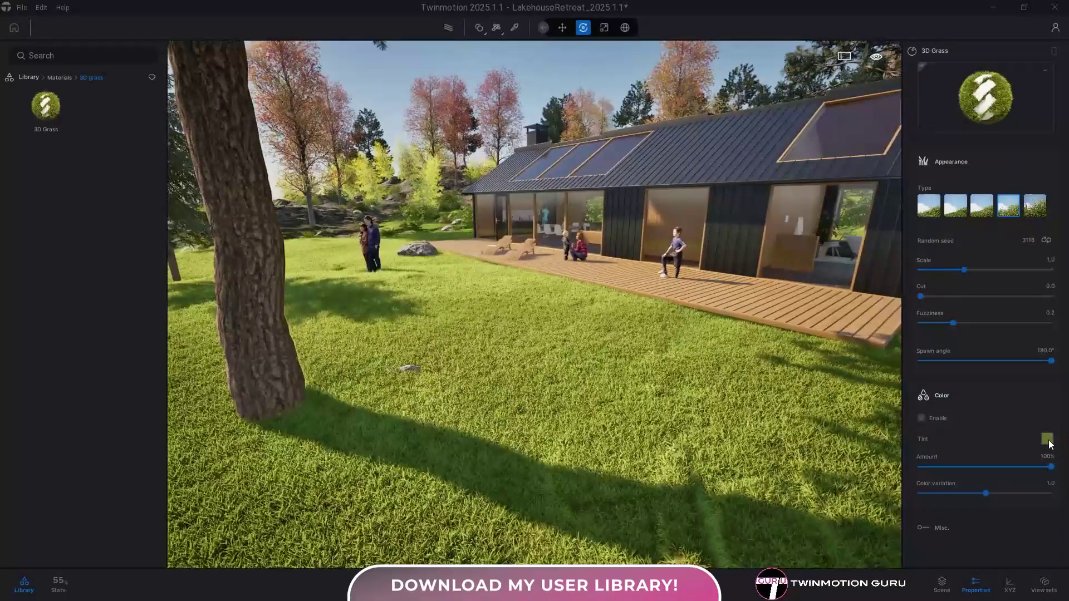
Open the grass tint Color Picker and close it with OK, keeping the current tint.
{"action": "left_click", "coordinate": [1047, 439]}
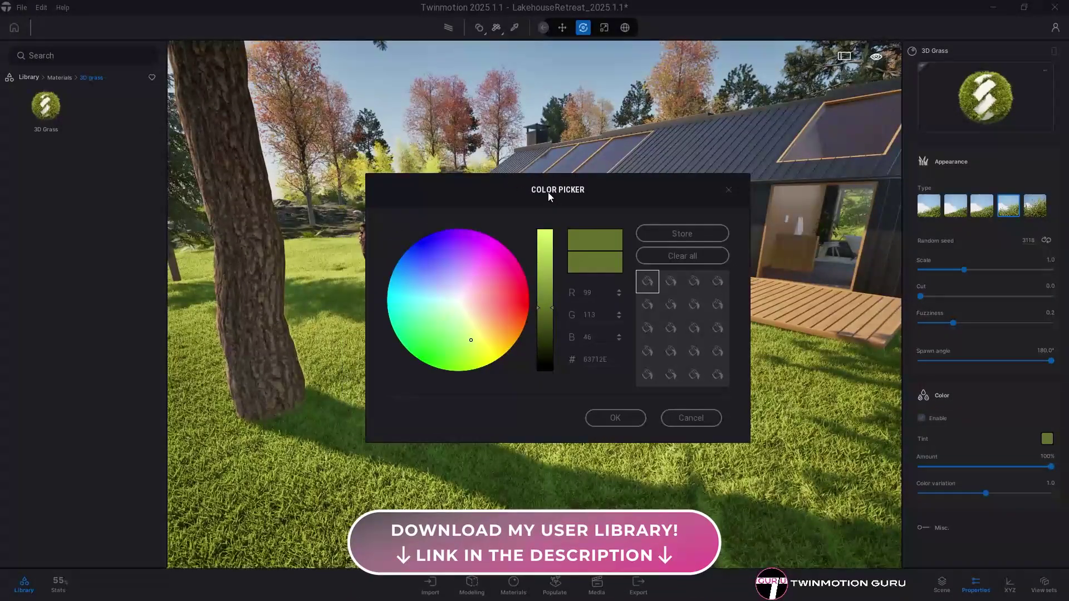
{"action": "left_click_drag", "start_coordinate": [549, 196], "coordinate": [736, 198]}
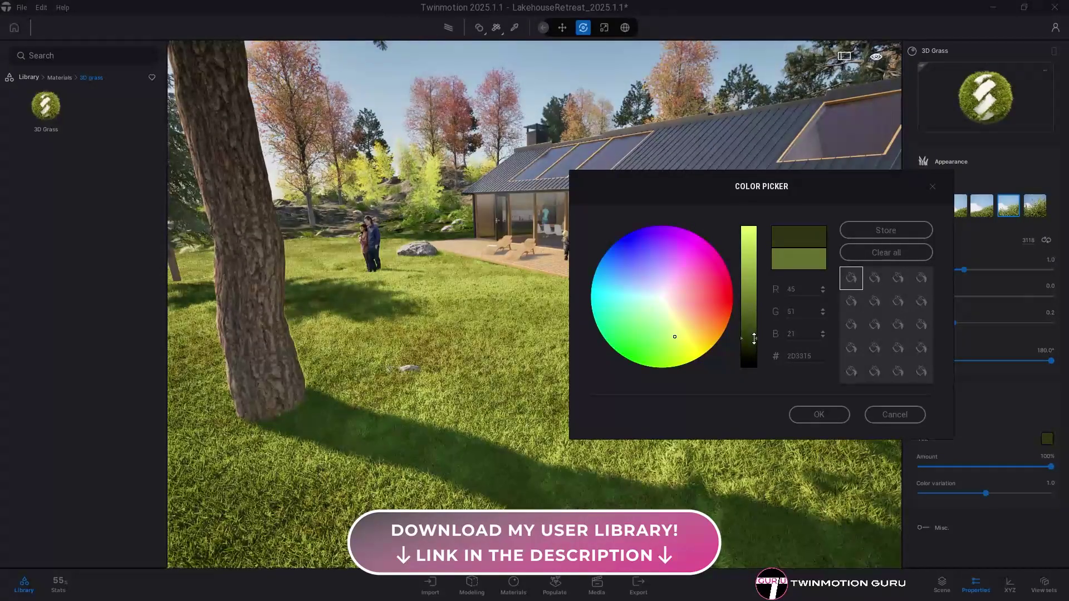
{"action": "left_click", "coordinate": [815, 412]}
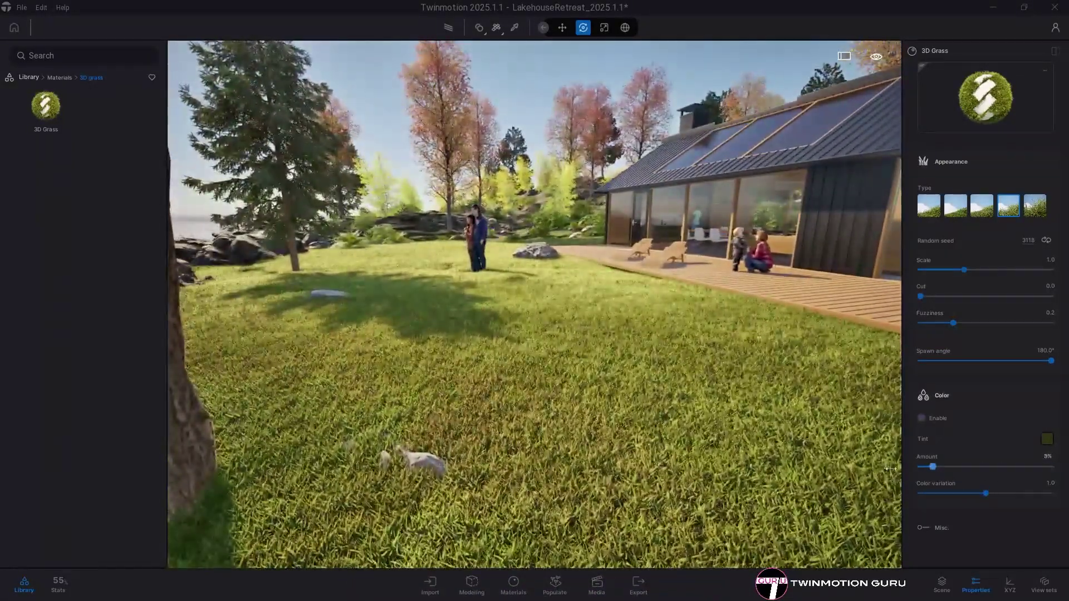
Set the 3D grass colour variation to 0.6.
{"action": "mouse_move", "coordinate": [998, 466]}
{"action": "left_mouse_down"}
{"action": "mouse_move", "coordinate": [861, 471]}
{"action": "mouse_move", "coordinate": [1066, 482]}
{"action": "left_mouse_up"}
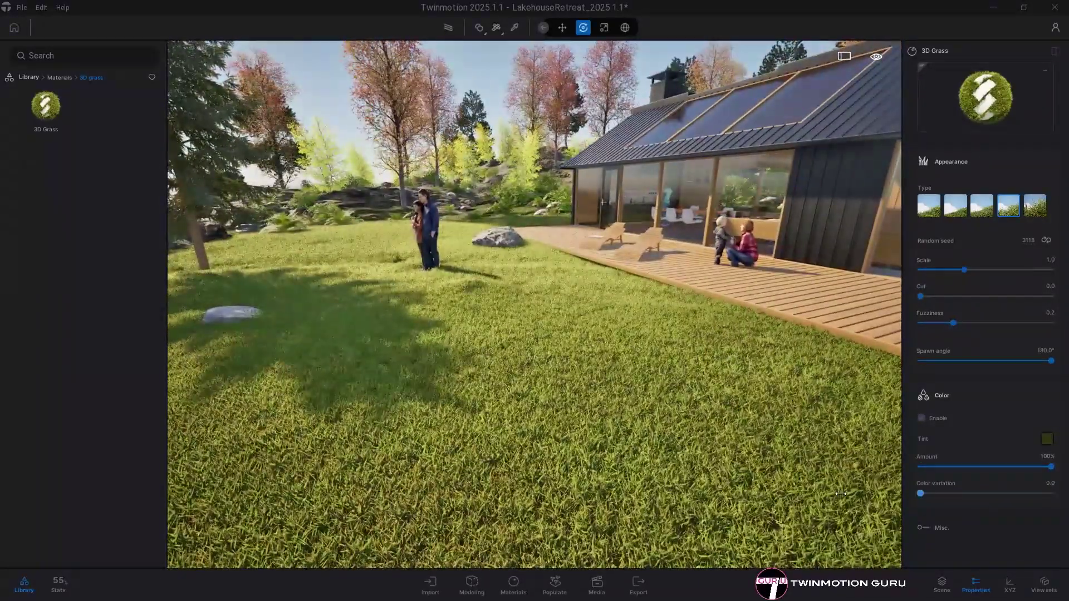
{"action": "mouse_move", "coordinate": [1025, 511]}
{"action": "left_mouse_down"}
{"action": "mouse_move", "coordinate": [926, 505]}
{"action": "mouse_move", "coordinate": [1022, 510]}
{"action": "left_mouse_up"}
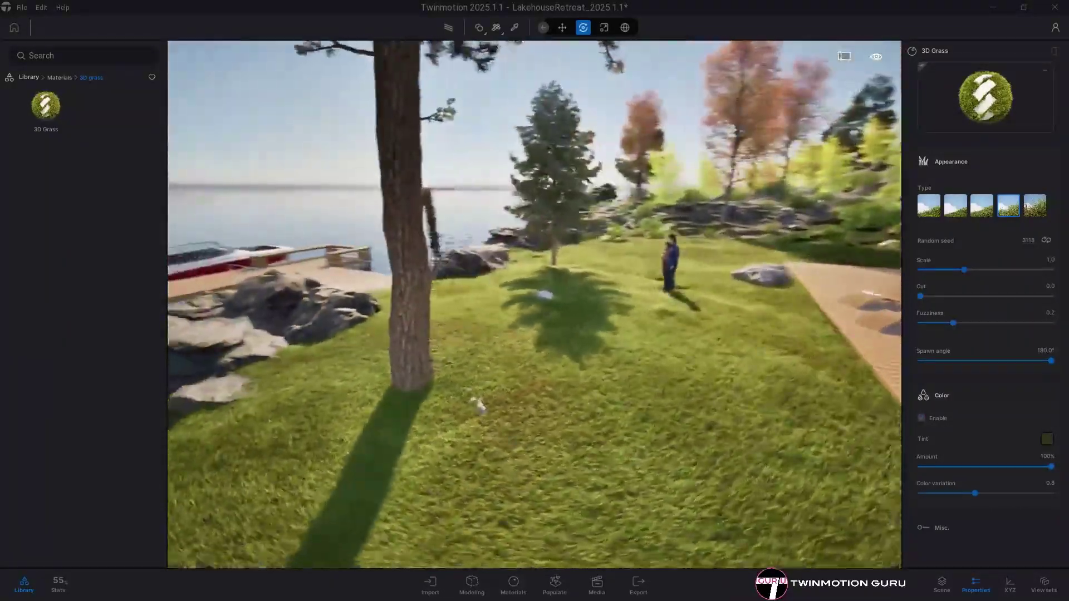
{"action": "mouse_move", "coordinate": [604, 415]}
{"action": "left_mouse_down"}
{"action": "mouse_move", "coordinate": [444, 390]}
{"action": "mouse_move", "coordinate": [318, 392]}
{"action": "left_mouse_up"}
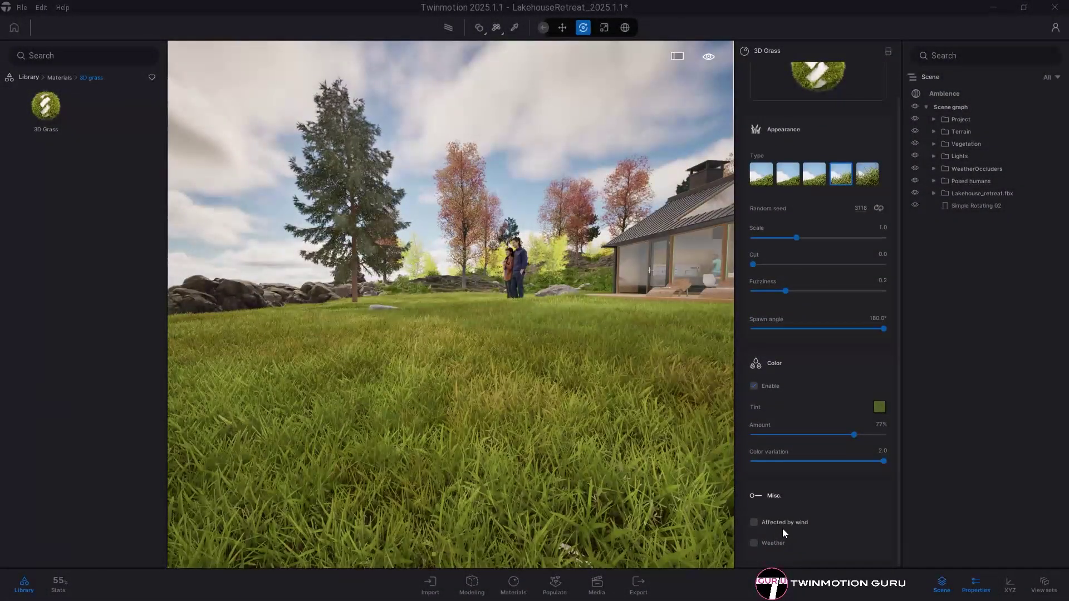
Make the grass wind-affected, shift the Ambience season toward winter, and enable grass Weather.
{"action": "left_click", "coordinate": [785, 525]}
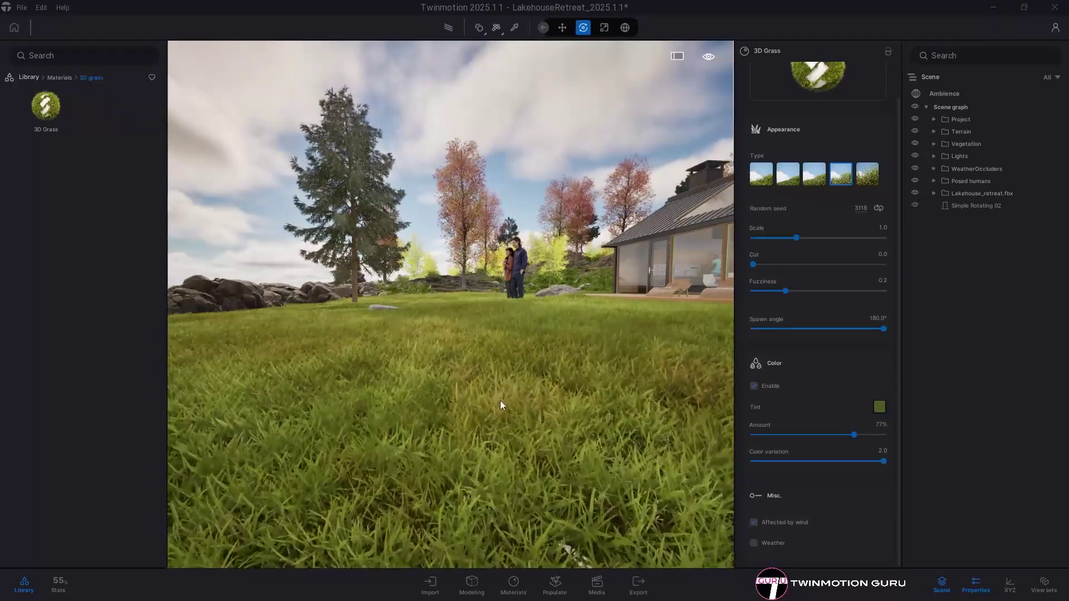
{"action": "left_click", "coordinate": [953, 94]}
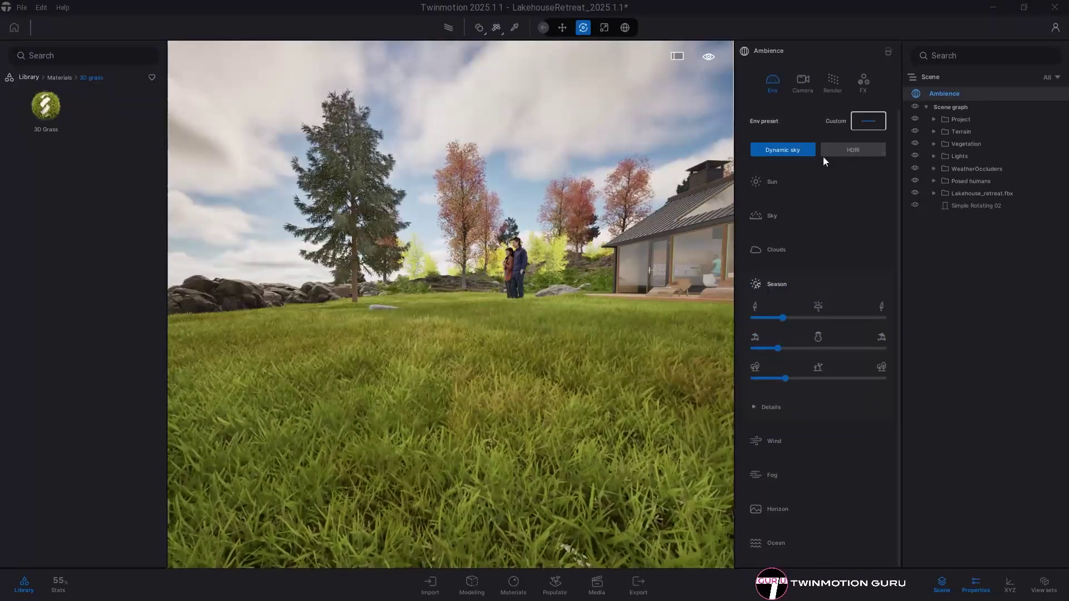
{"action": "left_click_drag", "start_coordinate": [784, 350], "coordinate": [810, 350]}
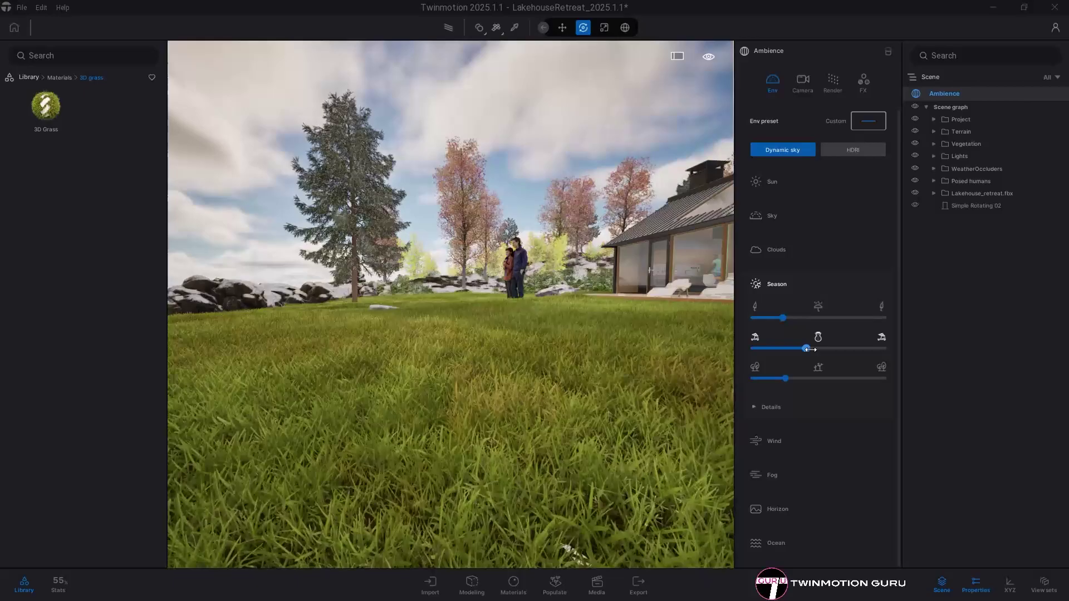
{"action": "mouse_move", "coordinate": [530, 327]}
{"action": "left_mouse_down"}
{"action": "mouse_move", "coordinate": [421, 305]}
{"action": "mouse_move", "coordinate": [419, 237]}
{"action": "left_mouse_up"}
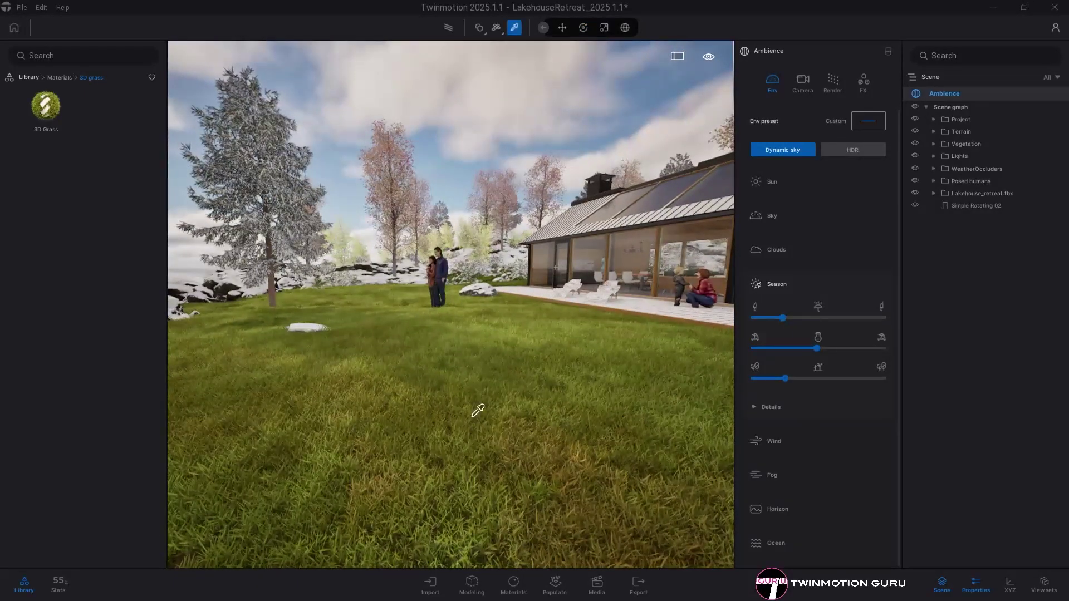
{"action": "left_click", "coordinate": [771, 543]}
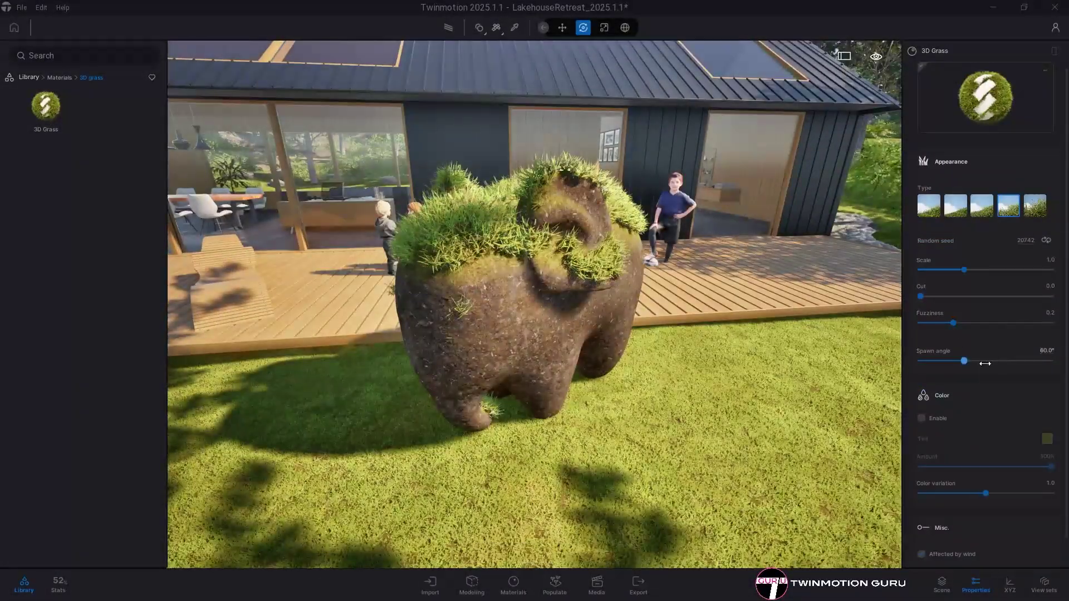
Set the rug grass spawn angle to 180°, change its type, and tint it pale grey.
{"action": "left_click_drag", "start_coordinate": [985, 362], "coordinate": [1051, 361]}
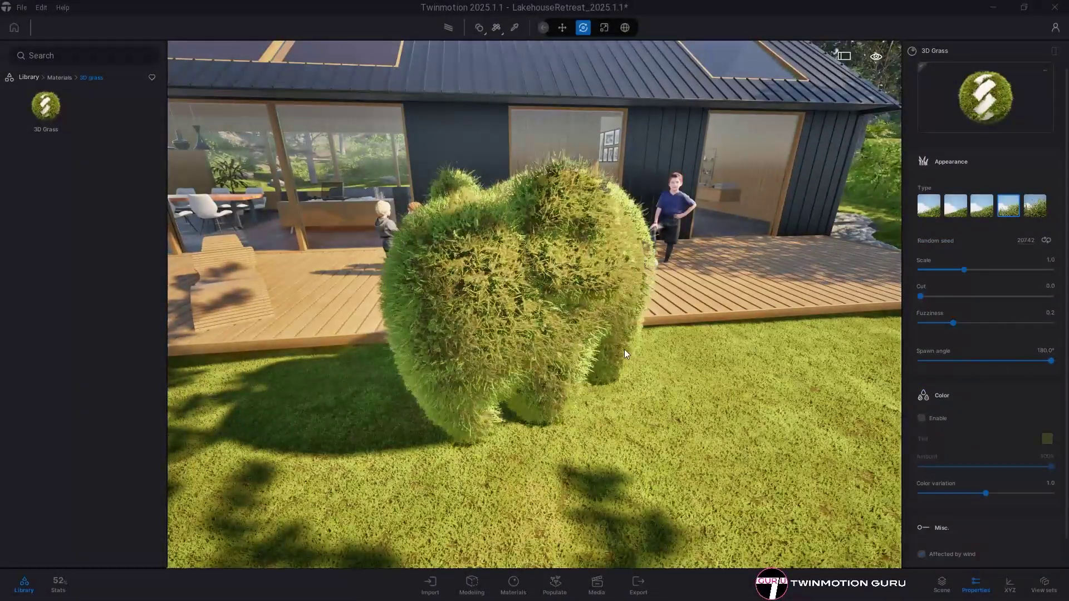
{"action": "left_click", "coordinate": [953, 207]}
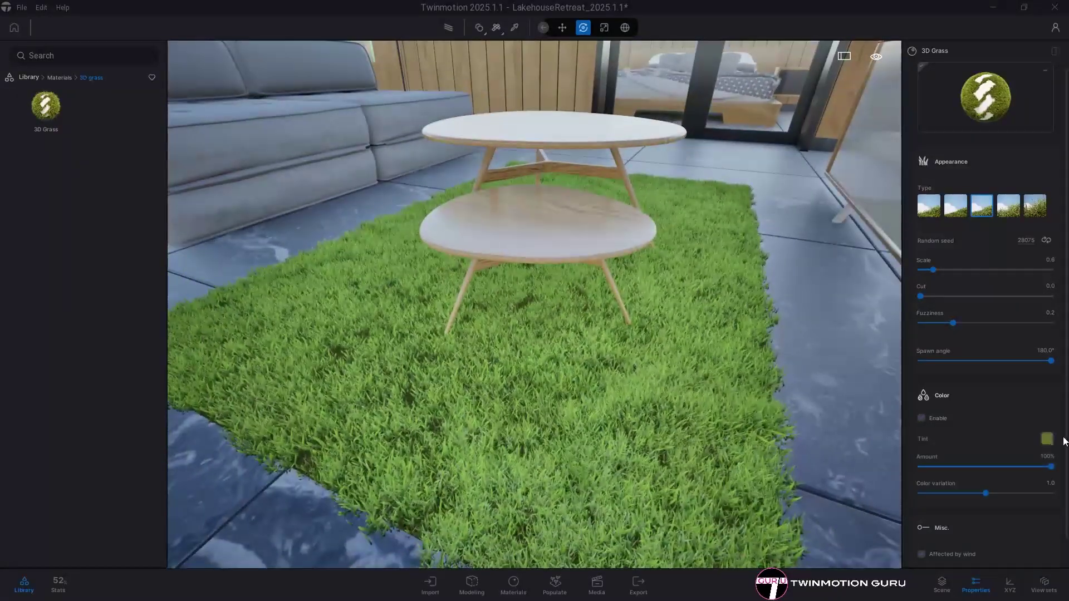
{"action": "left_click", "coordinate": [1047, 438]}
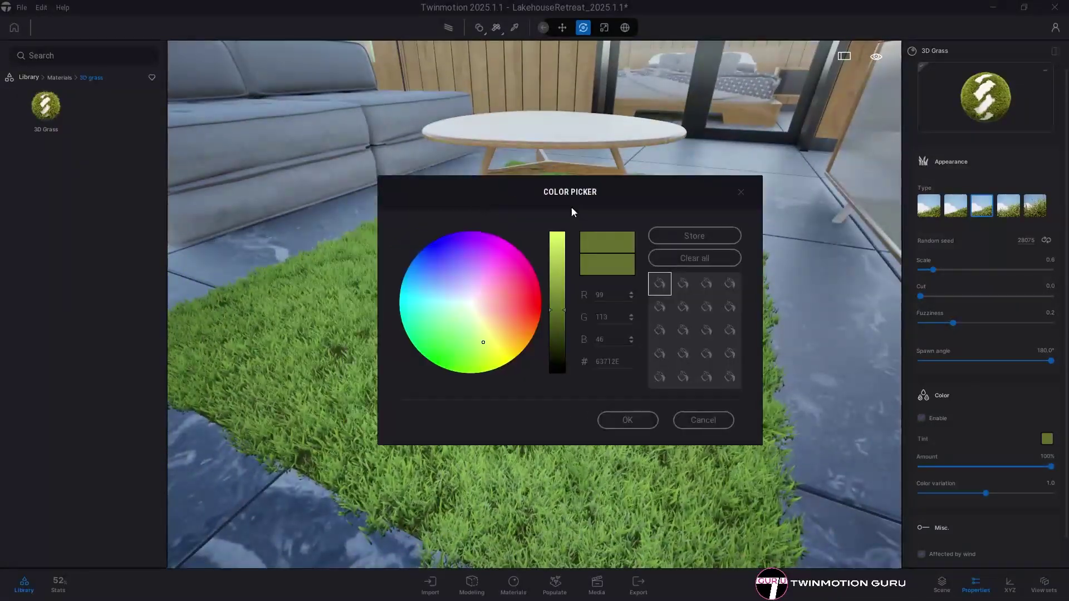
{"action": "left_click_drag", "start_coordinate": [950, 345], "coordinate": [953, 271]}
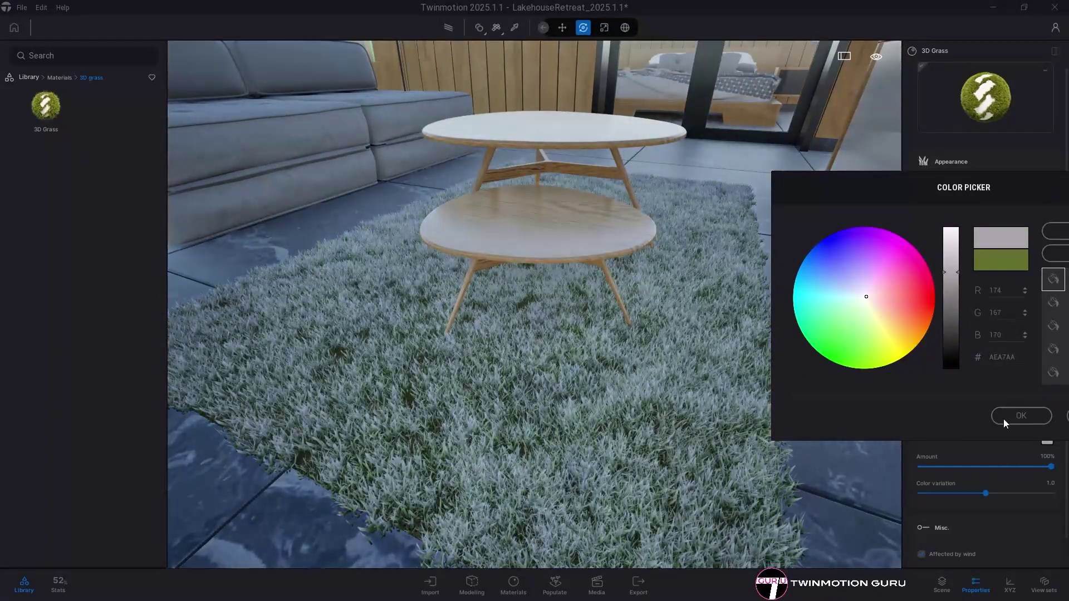
{"action": "left_click", "coordinate": [1020, 415]}
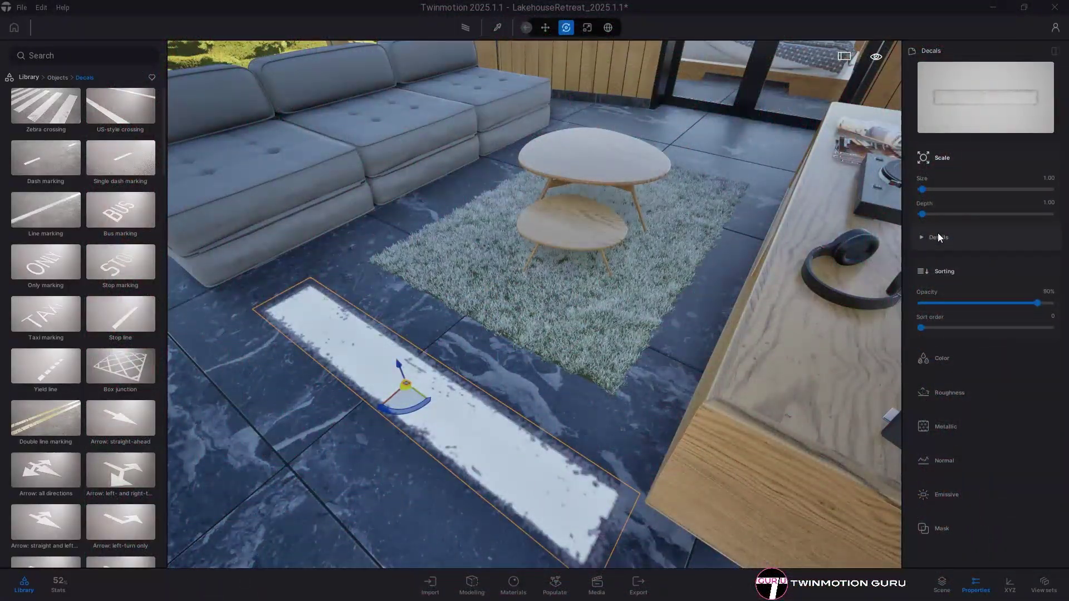
Load a Persian rug image as the decal's colour texture and move the decal onto the grass rug.
{"action": "left_click", "coordinate": [940, 358]}
{"action": "left_click", "coordinate": [936, 434]}
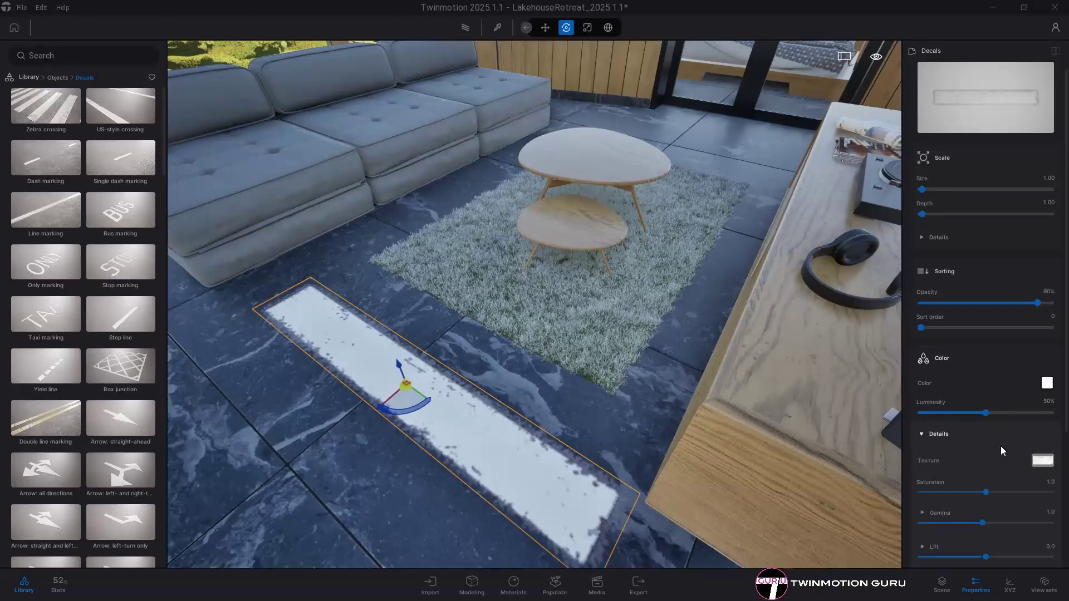
{"action": "right_click", "coordinate": [1042, 460]}
{"action": "left_click", "coordinate": [964, 422]}
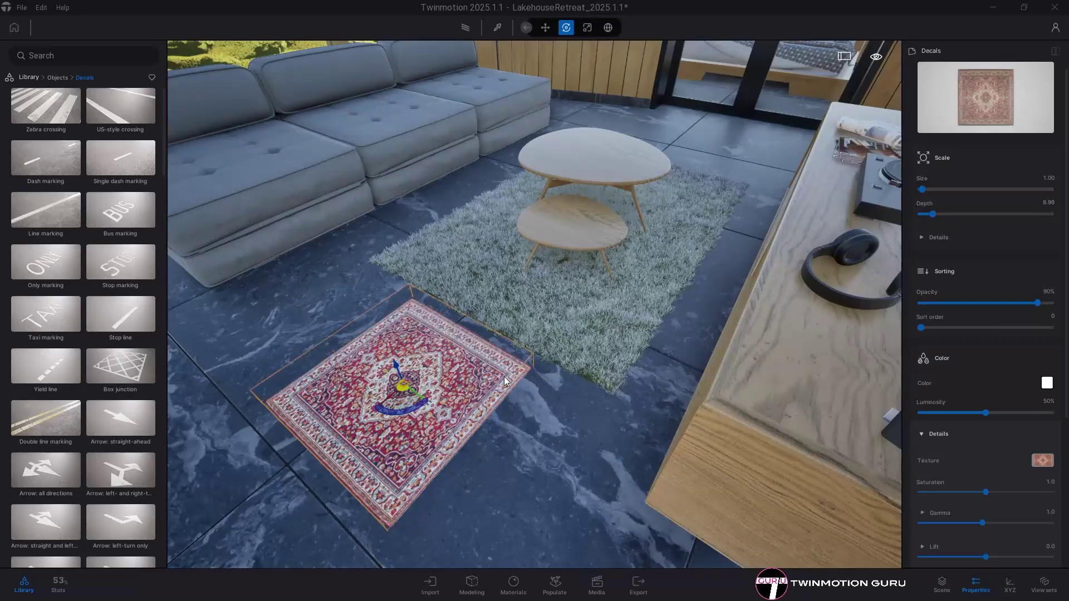
{"action": "left_click_drag", "start_coordinate": [403, 397], "coordinate": [495, 335]}
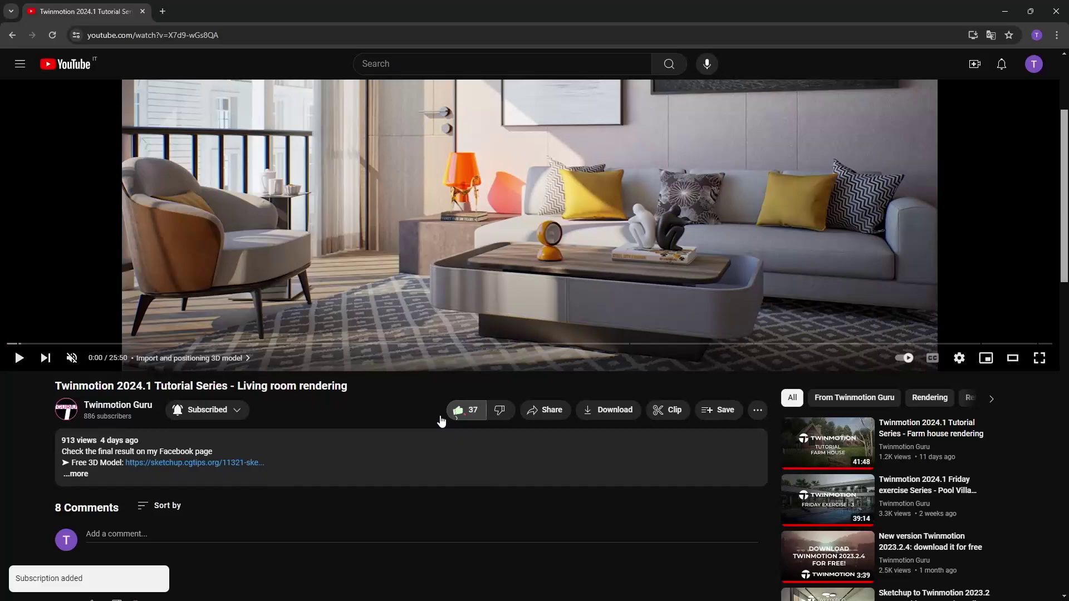
{"action": "scroll", "coordinate": [318, 423], "scroll_direction": "down", "scroll_amount": 2}
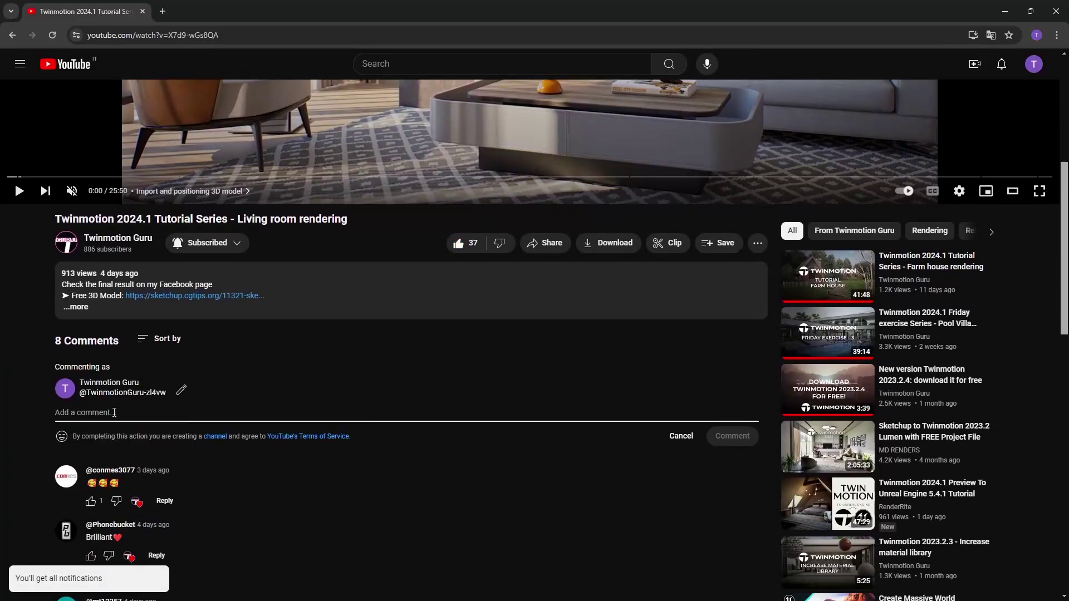